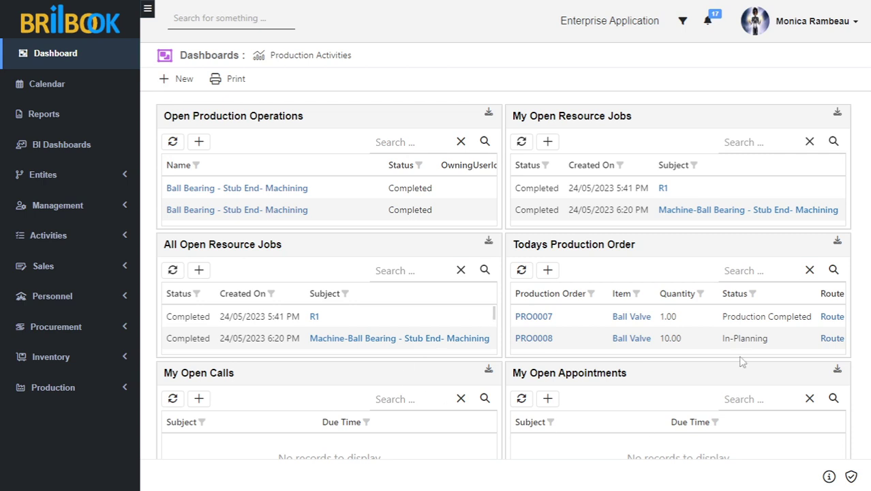
- Expand the Production section in the sidebar of the Production Activities dashboard
{"action": "left_click", "coordinate": [71, 389]}
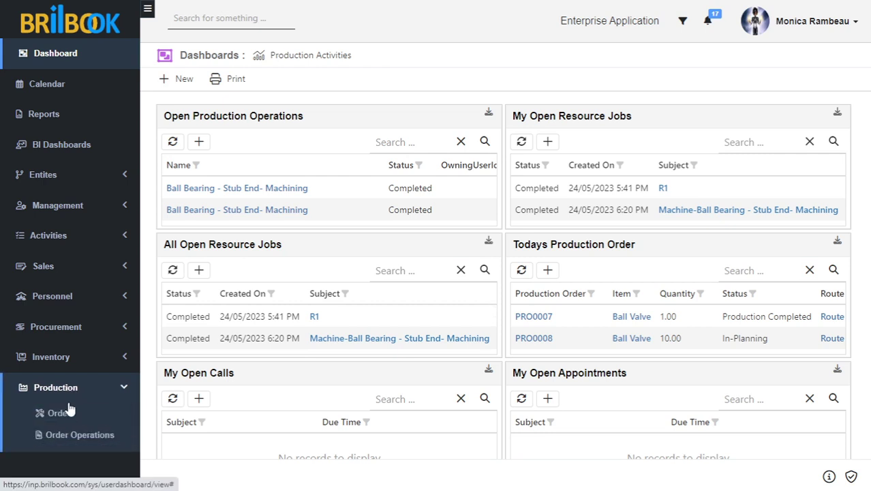
- Open Production > Orders to list the active production orders, including PRO0008
{"action": "left_click", "coordinate": [61, 415]}
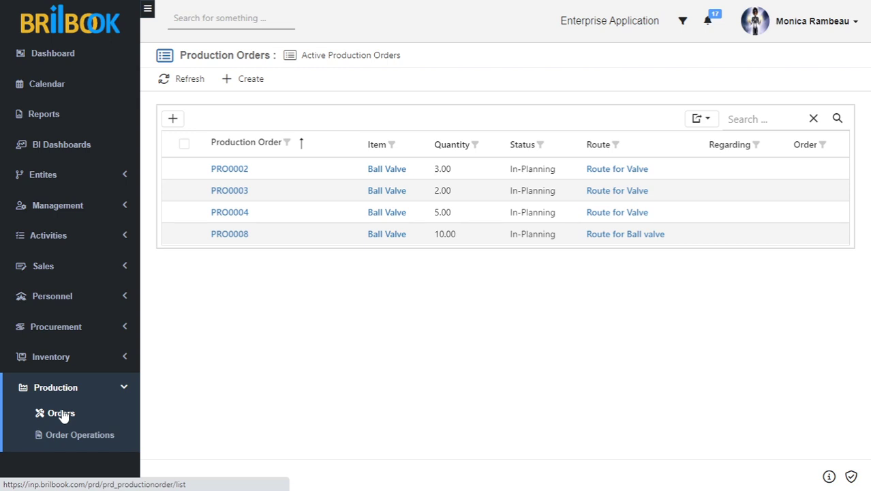
- Open production order PRO0008 for 10.00 Ball Valves from the orders list
{"action": "left_click", "coordinate": [230, 236]}
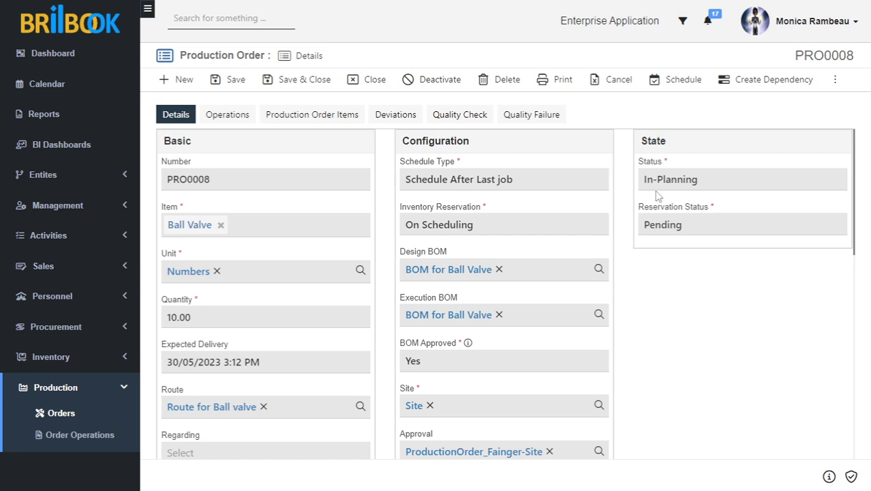
- Schedule PRO0008, then open its execution bill of materials 'BOM for Ball Valve'
{"action": "left_click", "coordinate": [676, 85]}
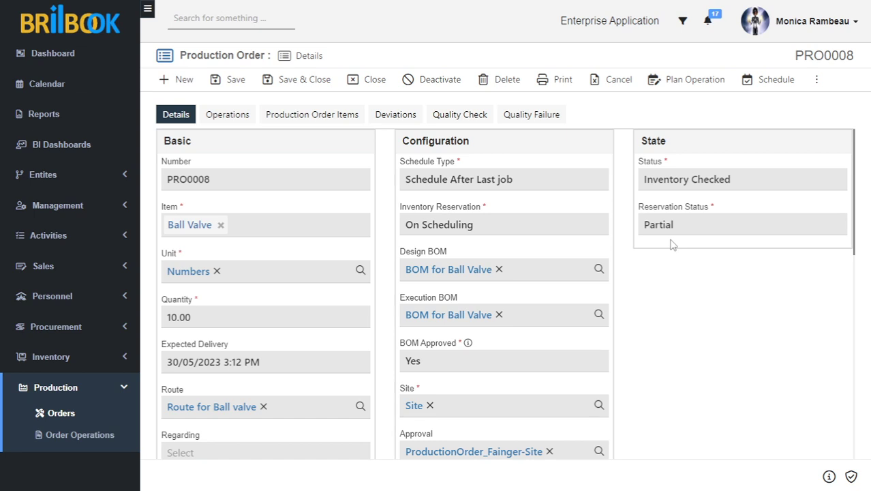
{"action": "left_click", "coordinate": [426, 320]}
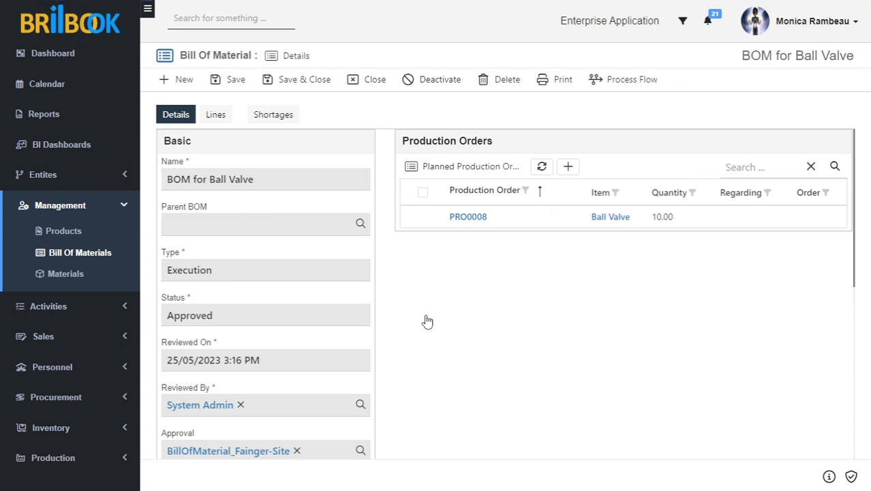
- Review the BOM's Shortages tab across all columns, then expand the Inventory menu
{"action": "left_click", "coordinate": [263, 122]}
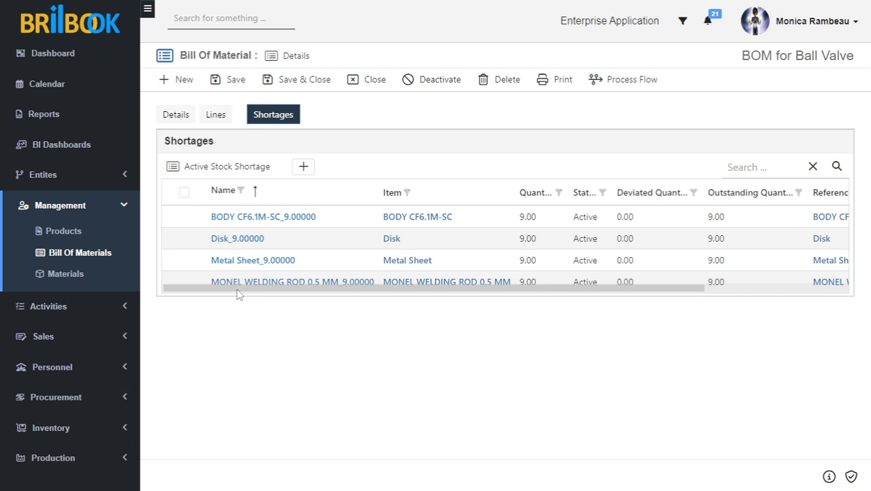
{"action": "left_click_drag", "start_coordinate": [238, 293], "coordinate": [513, 305]}
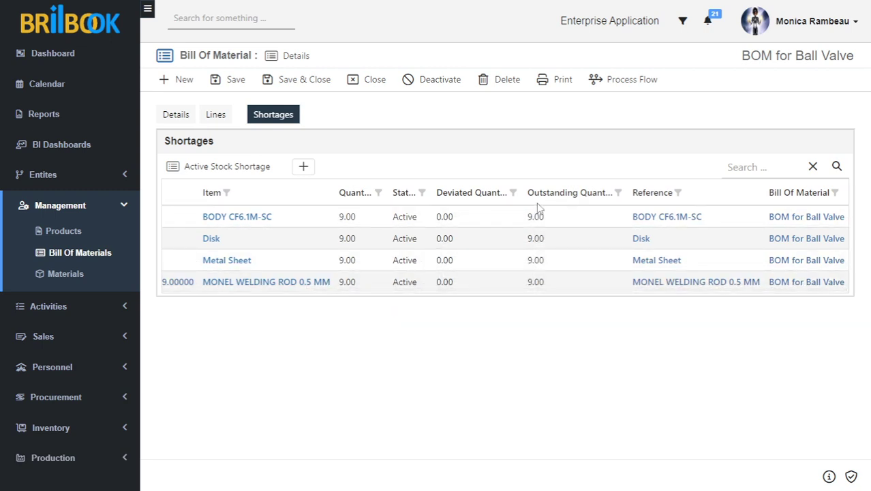
{"action": "left_click", "coordinate": [579, 214]}
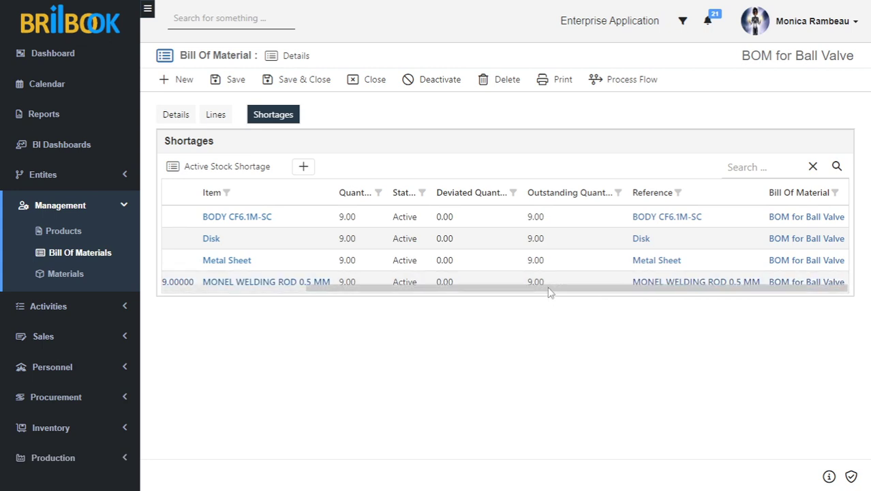
{"action": "left_click_drag", "start_coordinate": [549, 292], "coordinate": [335, 294]}
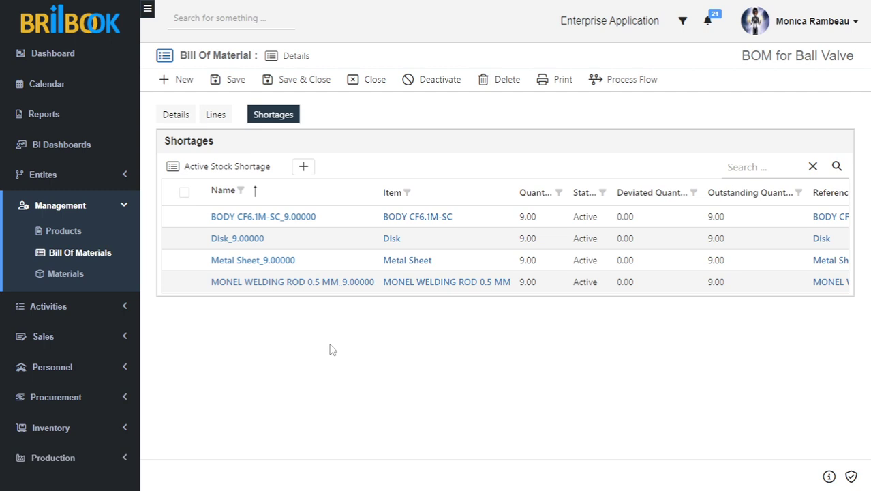
{"action": "left_click", "coordinate": [60, 427]}
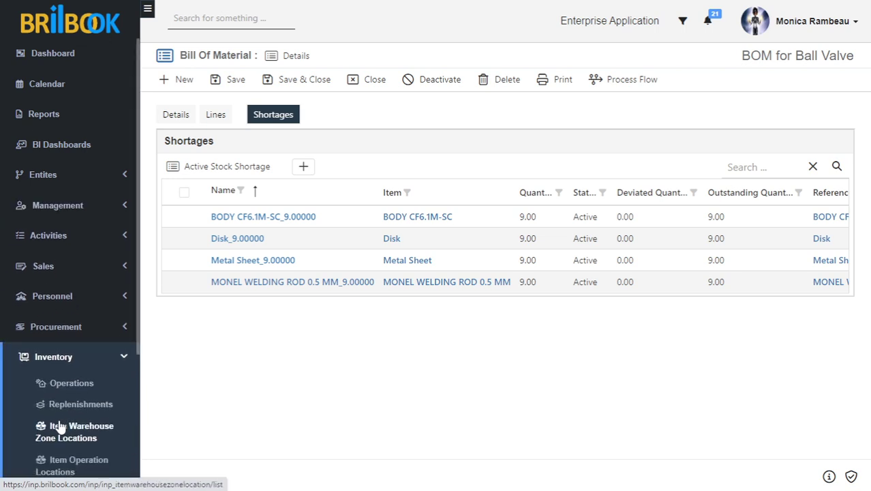
- Open the Inventory Stock Shortages list from the sidebar
{"action": "scroll", "coordinate": [60, 426], "scroll_direction": "down", "scroll_amount": 2}
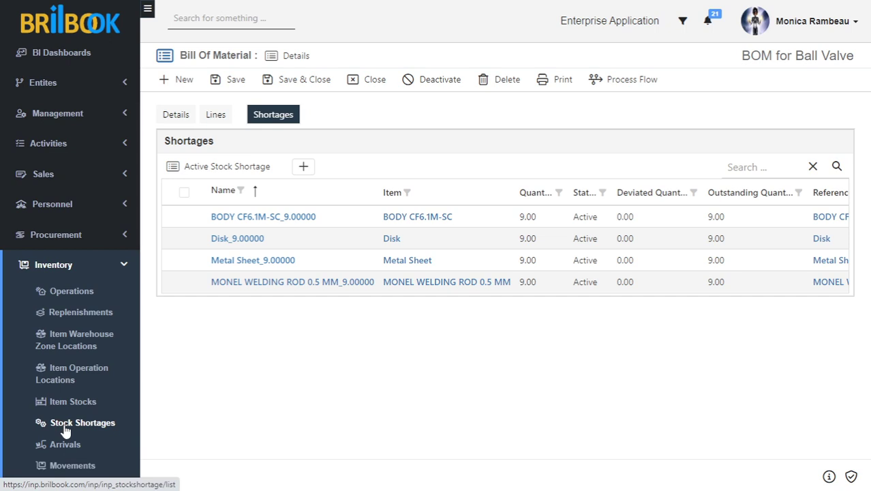
{"action": "left_click", "coordinate": [65, 426]}
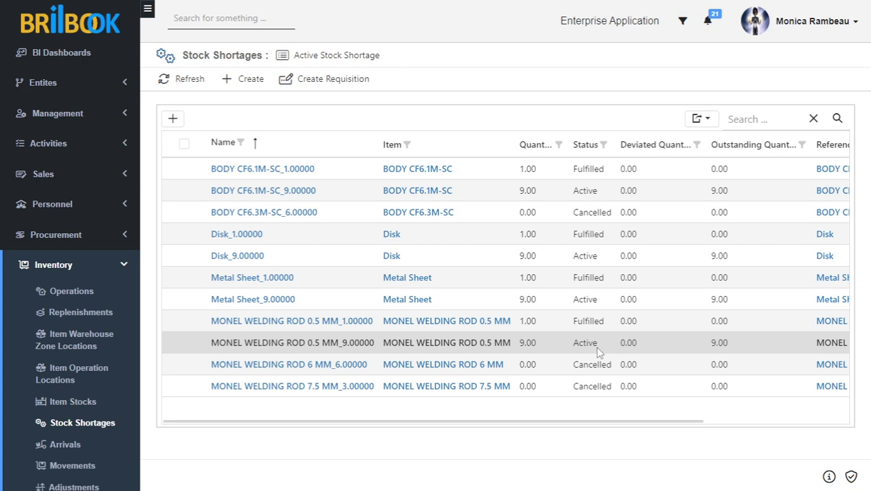
- Create a requisition for the BODY CF6.1M-SC, Disk, Metal Sheet and MONEL WELDING ROD 9.00 shortages
{"action": "left_click", "coordinate": [184, 194]}
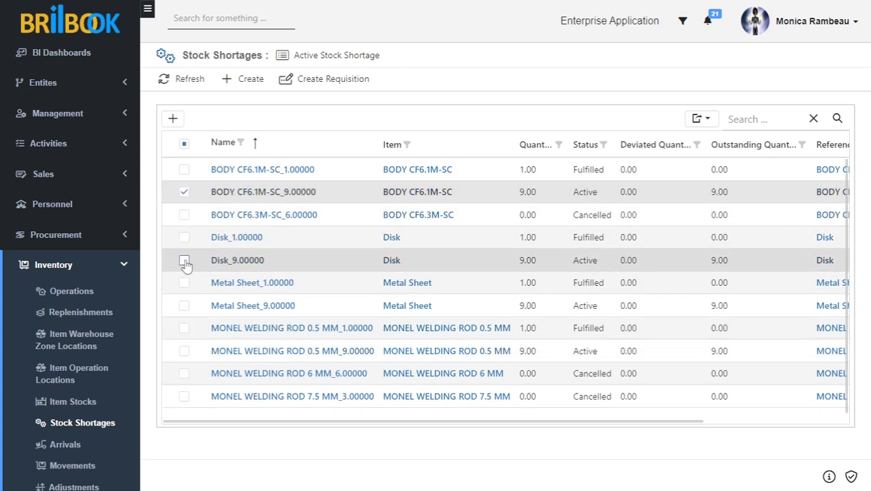
{"action": "left_click", "coordinate": [184, 261]}
{"action": "left_click", "coordinate": [184, 305]}
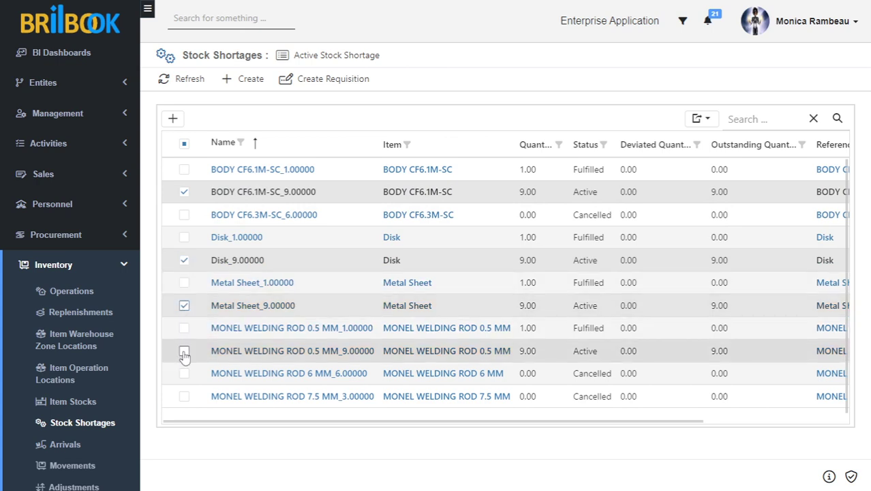
{"action": "left_click", "coordinate": [184, 351]}
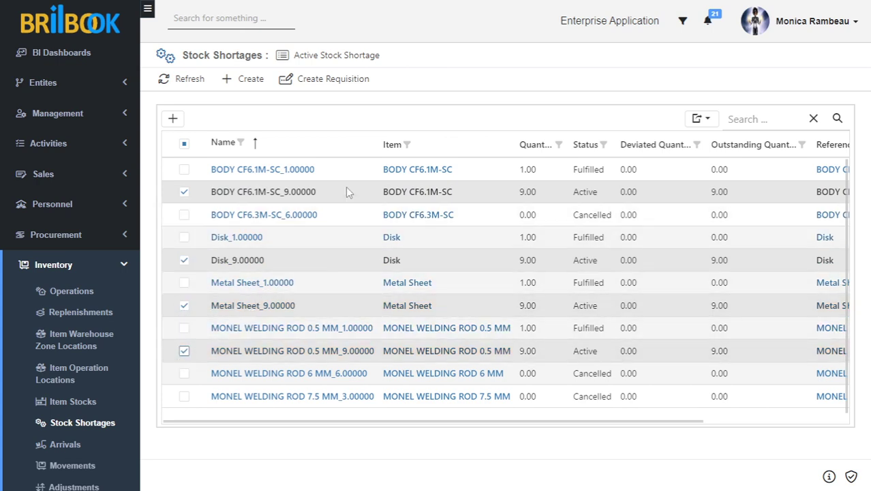
{"action": "left_click", "coordinate": [320, 82]}
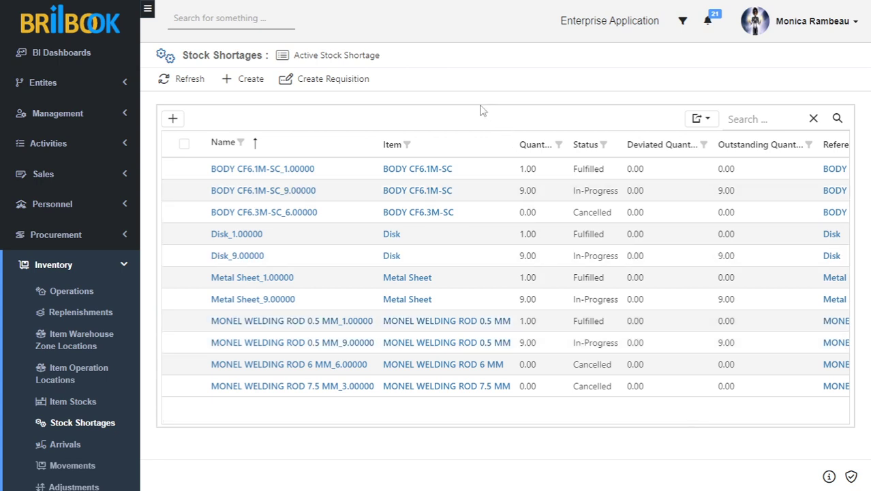
- Open the BODY CF6.1M-SC_9.00000 shortage record and view its linked purchase requisitions
{"action": "left_click", "coordinate": [278, 191]}
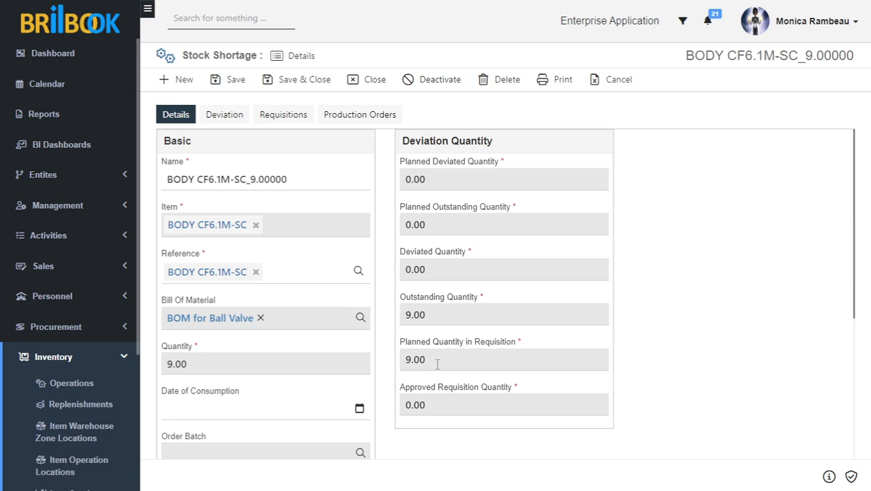
{"action": "left_click", "coordinate": [282, 115]}
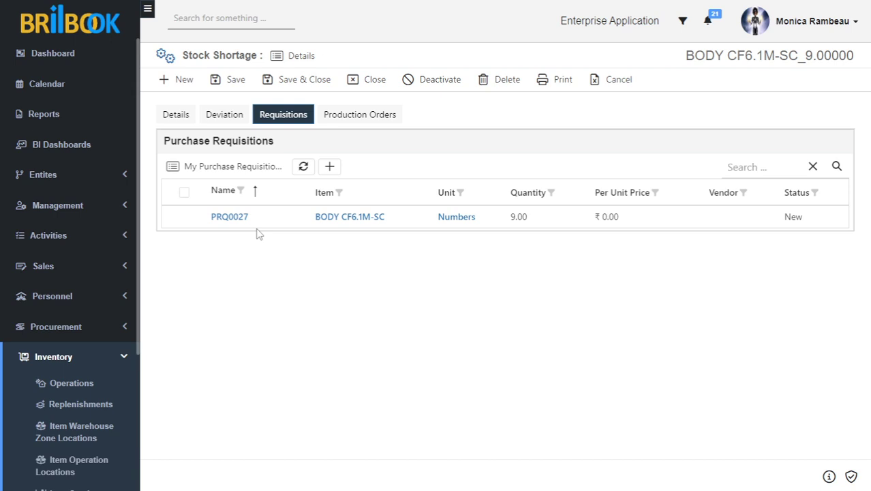
- Open requisition PRQ0027 and review its purpose, currency, approval and net amount
{"action": "left_click", "coordinate": [222, 222]}
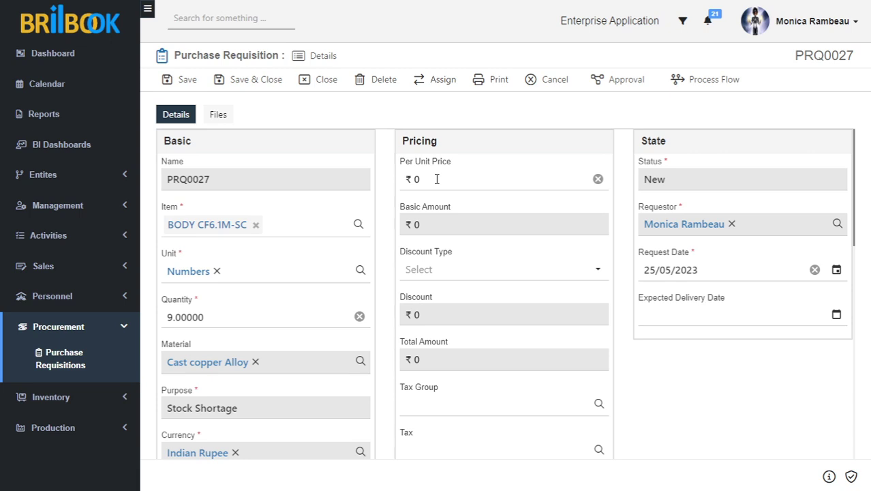
{"action": "scroll", "coordinate": [336, 301], "scroll_direction": "down", "scroll_amount": 3}
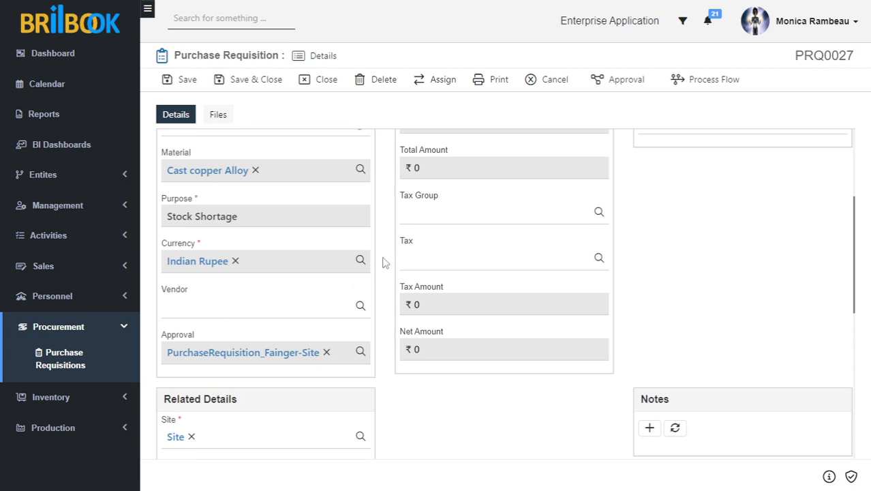
{"action": "scroll", "coordinate": [523, 261], "scroll_direction": "up", "scroll_amount": 1}
{"action": "scroll", "coordinate": [523, 261], "scroll_direction": "up", "scroll_amount": 3}
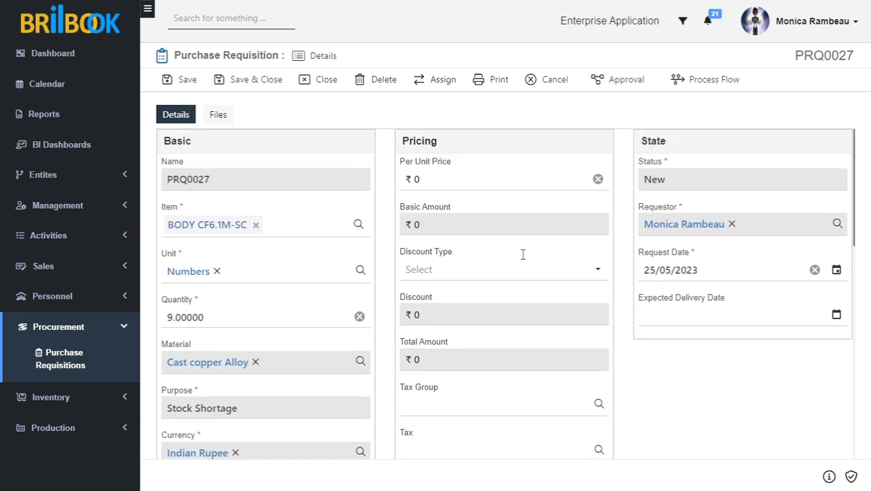
- Enter 120 as PRQ0027's per-unit price and choose Allied Suplliers Ltd. as vendor
{"action": "left_click", "coordinate": [428, 181]}
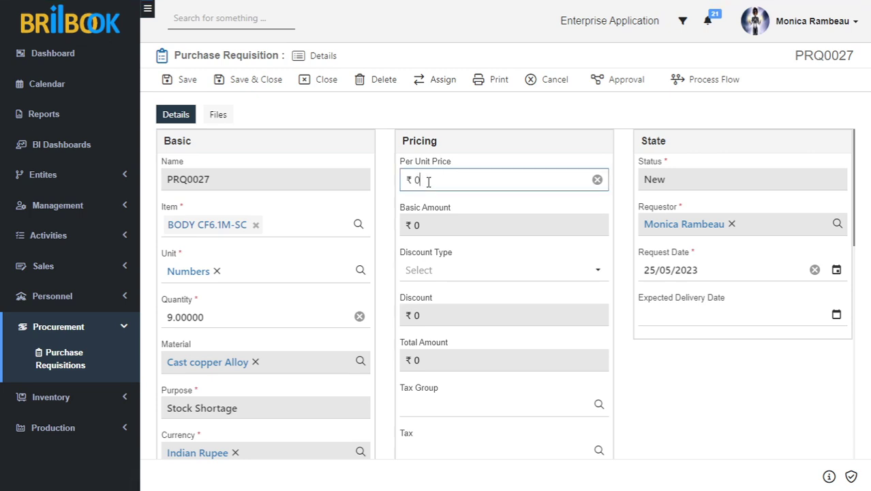
{"action": "type", "text": "120"}
{"action": "scroll", "coordinate": [310, 307], "scroll_direction": "down", "scroll_amount": 2}
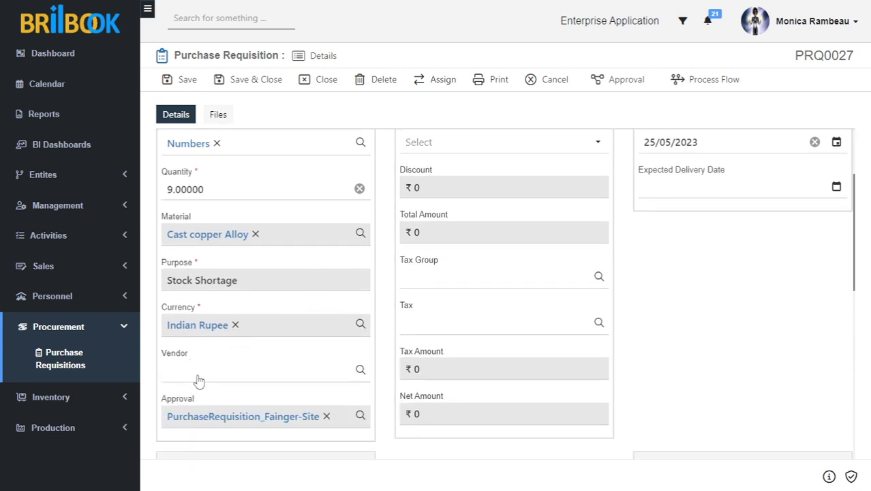
{"action": "left_click", "coordinate": [197, 379]}
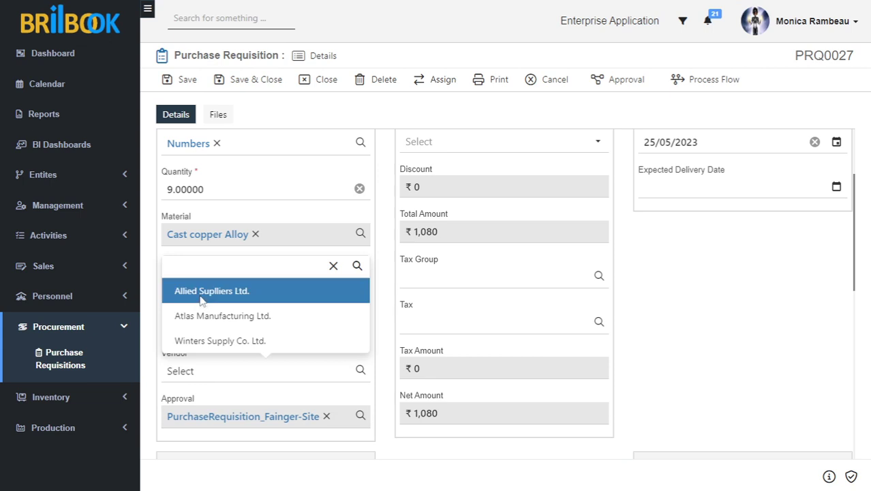
{"action": "left_click", "coordinate": [200, 301]}
{"action": "scroll", "coordinate": [494, 258], "scroll_direction": "up", "scroll_amount": 1}
{"action": "scroll", "coordinate": [494, 254], "scroll_direction": "up", "scroll_amount": 2}
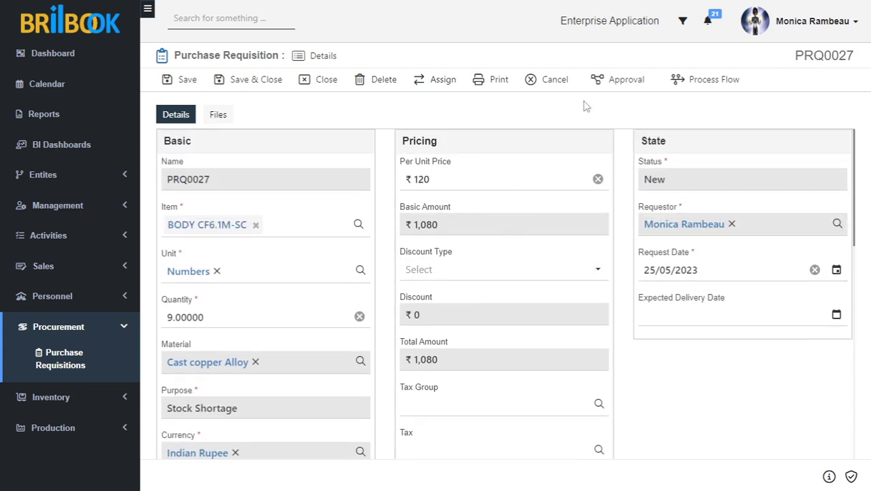
- Submit requisition PRQ0027 through Approval > Submit so it shows Submitted to Manager
{"action": "left_click", "coordinate": [621, 90]}
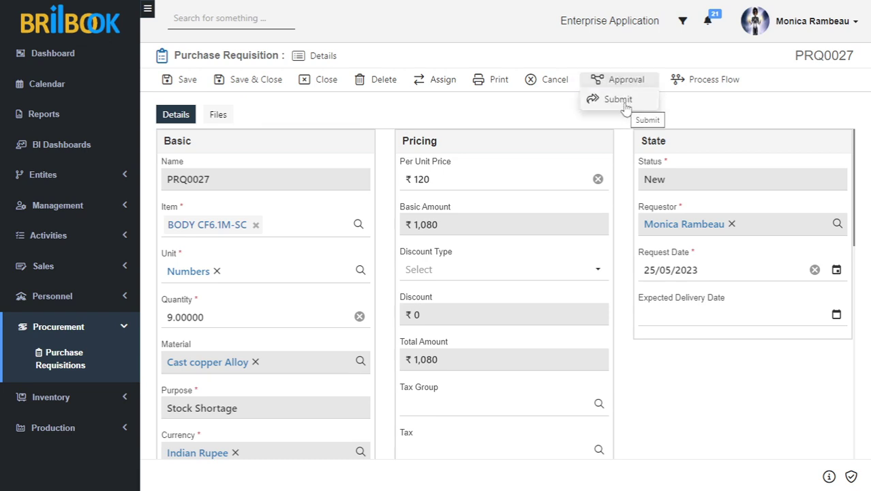
{"action": "left_click", "coordinate": [625, 100]}
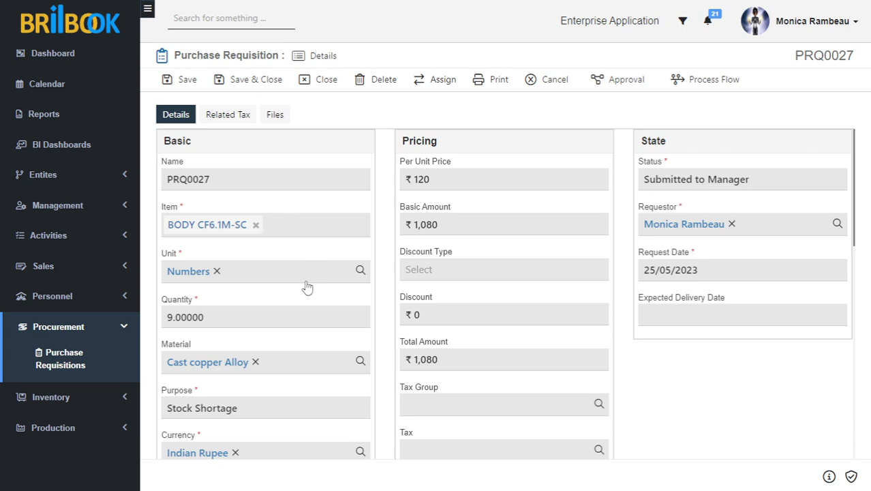
- Scroll down the PRQ0028 requisition form for MONEL WELDING ROD 0.5 MM
{"action": "scroll", "coordinate": [307, 287], "scroll_direction": "down", "scroll_amount": 2}
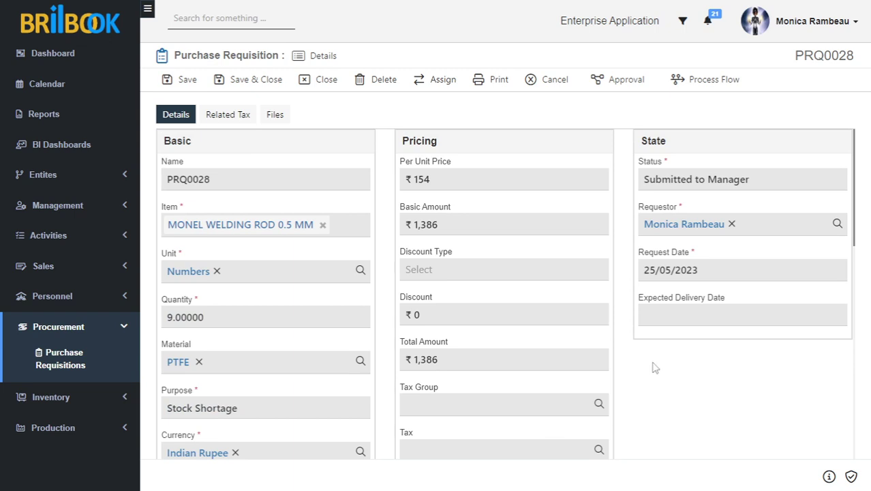
- Return to the Pending Requisitions list via Procurement > Purchase Requisitions
{"action": "left_click", "coordinate": [68, 365]}
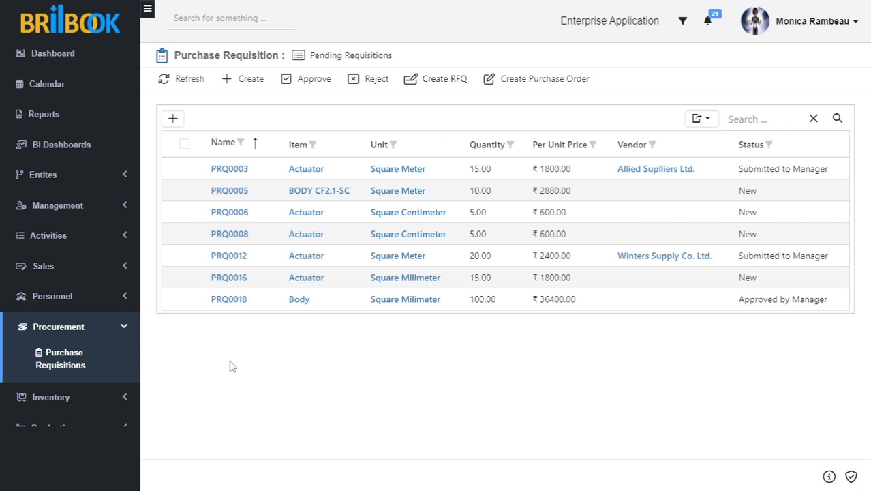
- Switch the requisition list to the Received Requisition view
{"action": "left_click", "coordinate": [352, 62]}
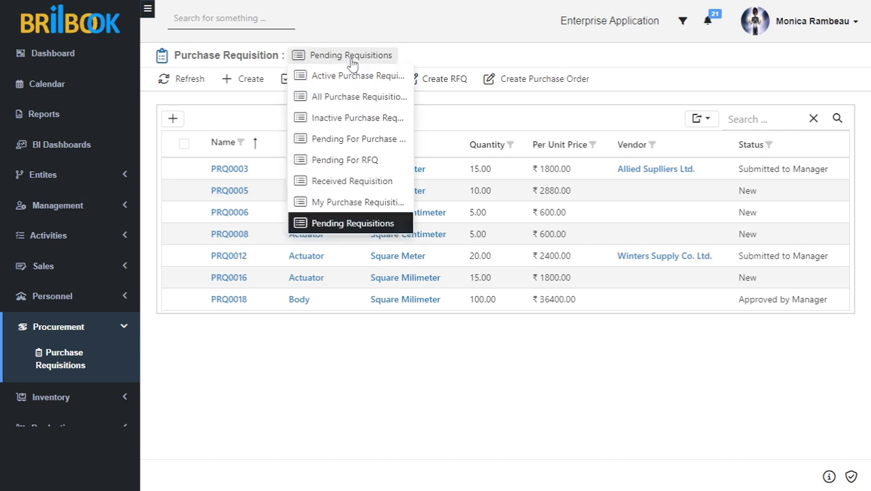
{"action": "left_click", "coordinate": [349, 184]}
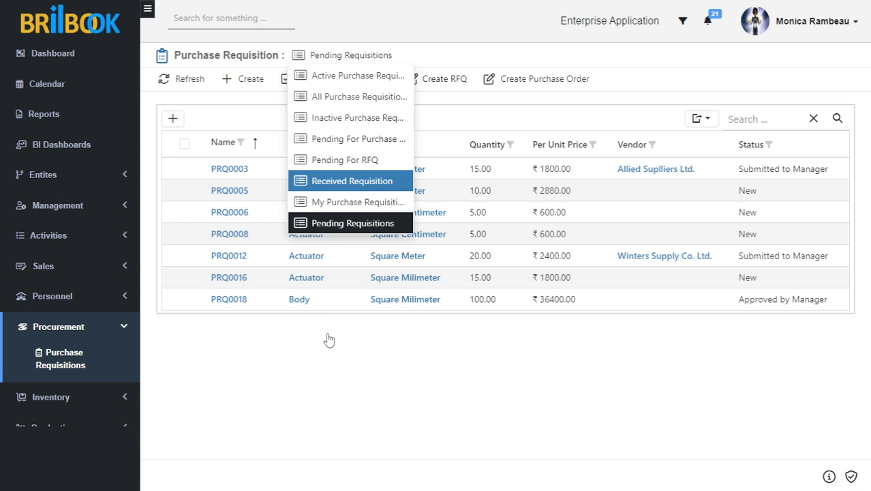
{"action": "key", "text": "Return"}
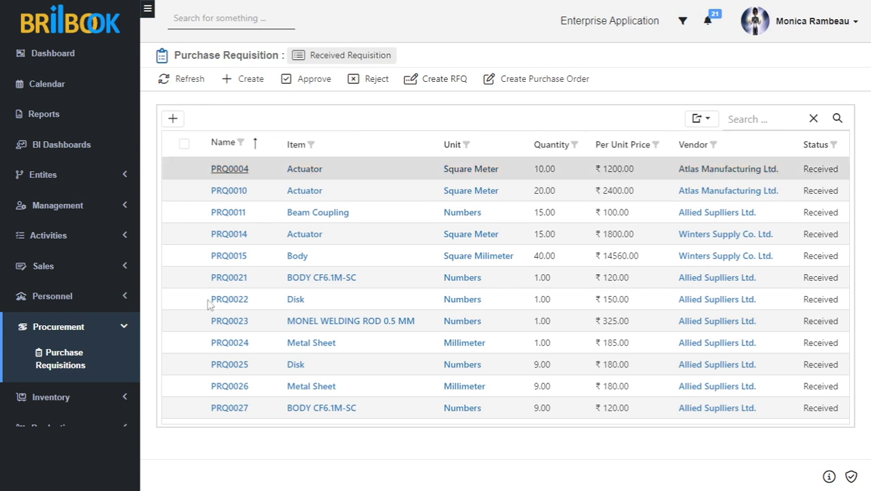
{"action": "scroll", "coordinate": [200, 368], "scroll_direction": "down", "scroll_amount": 1}
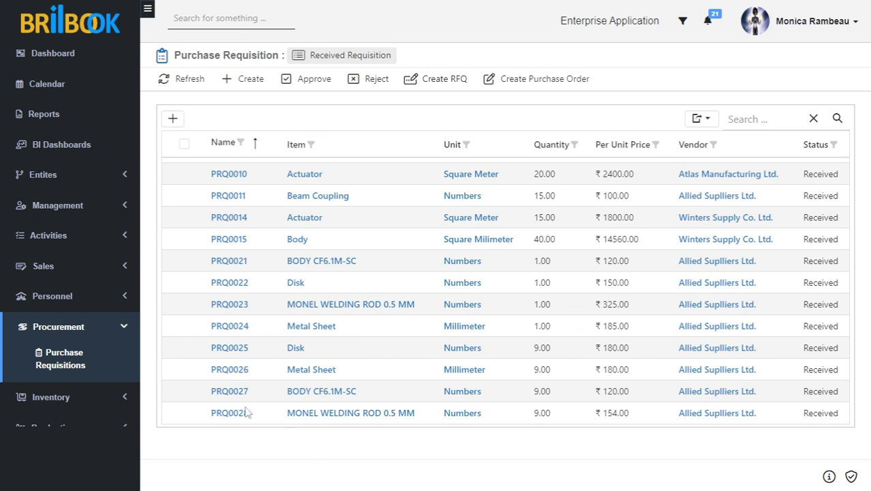
{"action": "left_click", "coordinate": [232, 349]}
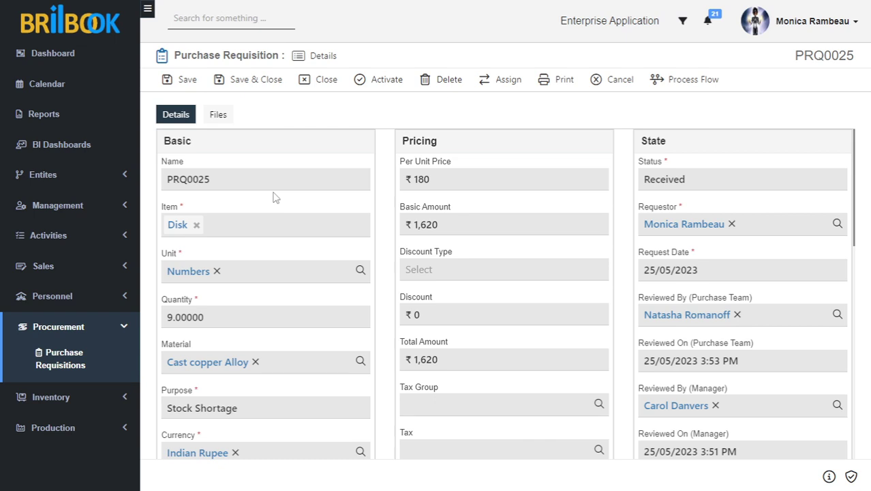
{"action": "scroll", "coordinate": [275, 197], "scroll_direction": "down", "scroll_amount": 5}
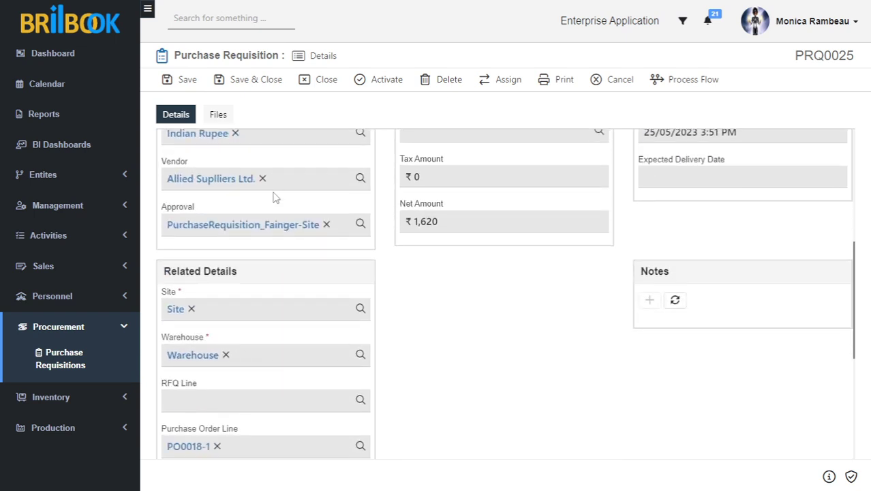
{"action": "scroll", "coordinate": [275, 197], "scroll_direction": "down", "scroll_amount": 3}
{"action": "scroll", "coordinate": [275, 197], "scroll_direction": "up", "scroll_amount": 2}
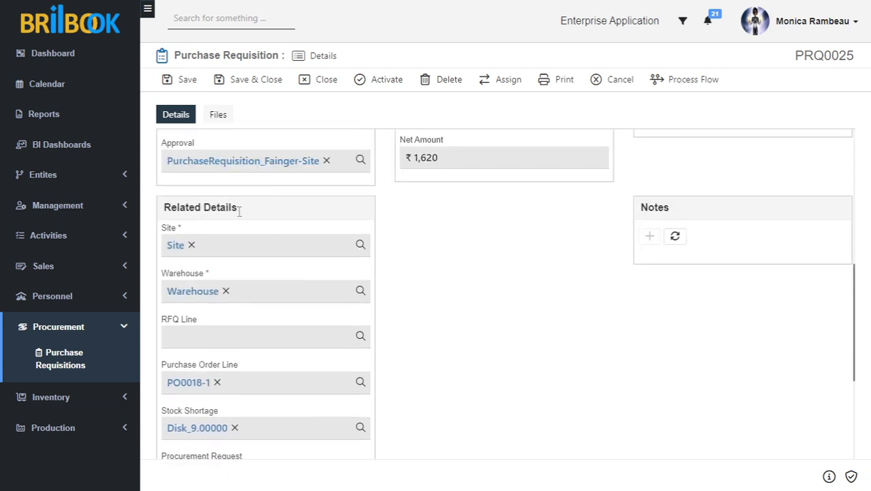
{"action": "scroll", "coordinate": [239, 212], "scroll_direction": "down", "scroll_amount": 1}
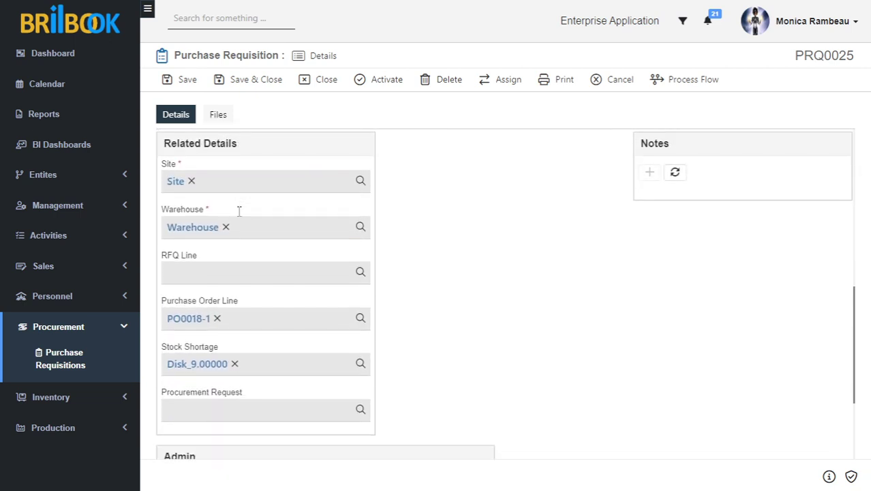
- Open the Disk_9.00000 stock shortage and check that its Status reads Fulfilled
{"action": "left_click", "coordinate": [190, 365]}
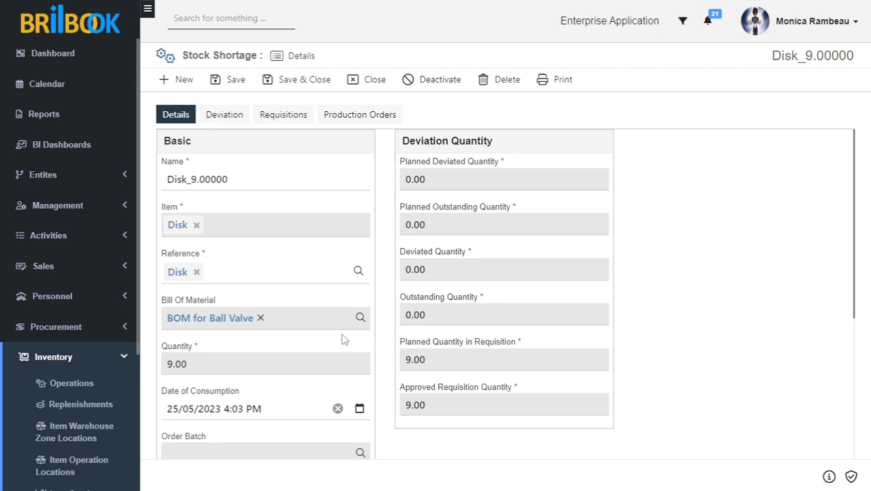
{"action": "scroll", "coordinate": [344, 339], "scroll_direction": "down", "scroll_amount": 1}
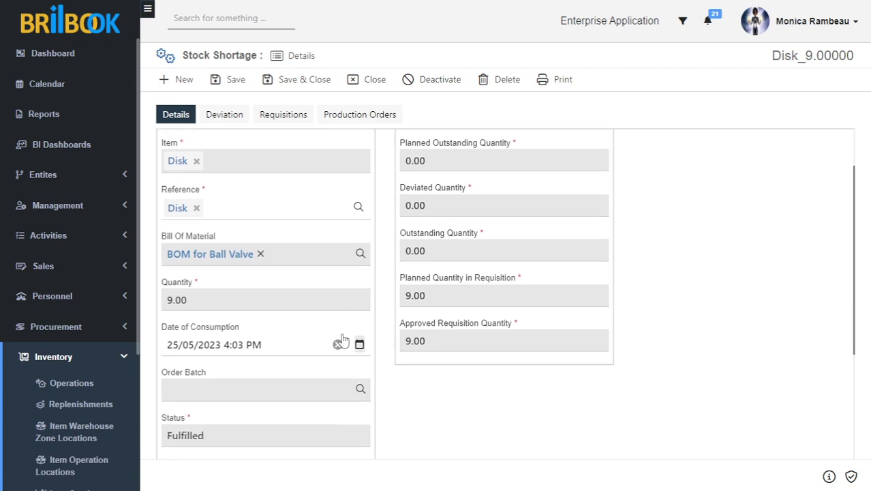
{"action": "scroll", "coordinate": [331, 324], "scroll_direction": "down", "scroll_amount": 1}
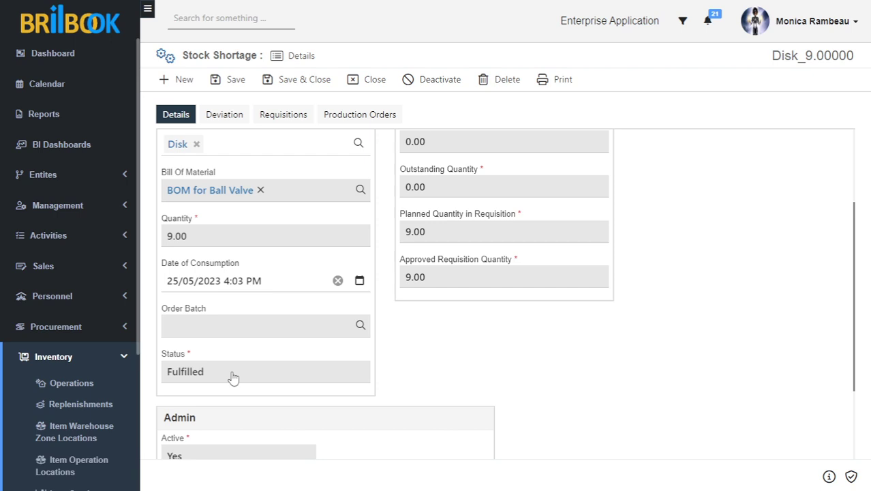
- Open the BOM for Ball Valve record from the shortage's Bill Of Material field
{"action": "left_click", "coordinate": [194, 196]}
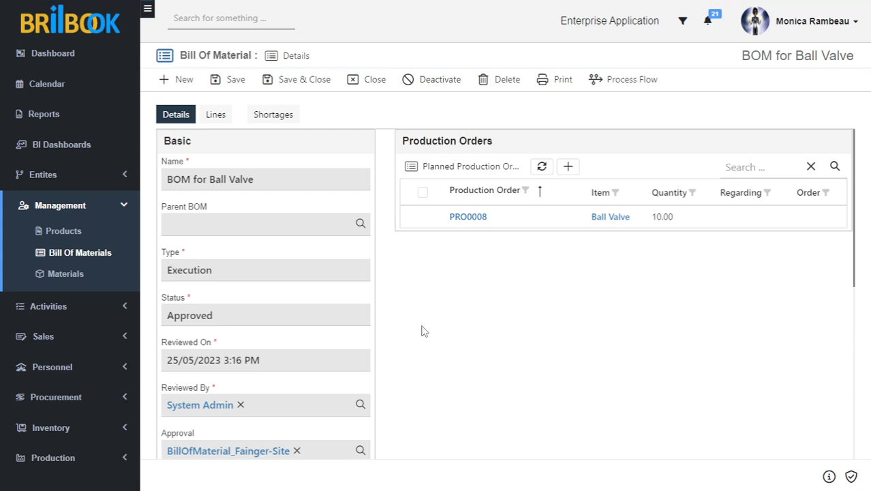
{"action": "left_click", "coordinate": [284, 121]}
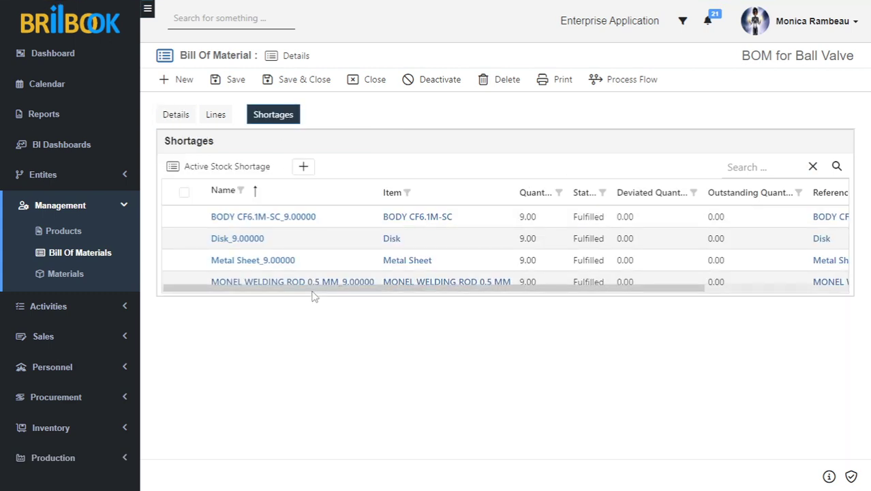
{"action": "left_click_drag", "start_coordinate": [311, 296], "coordinate": [404, 301]}
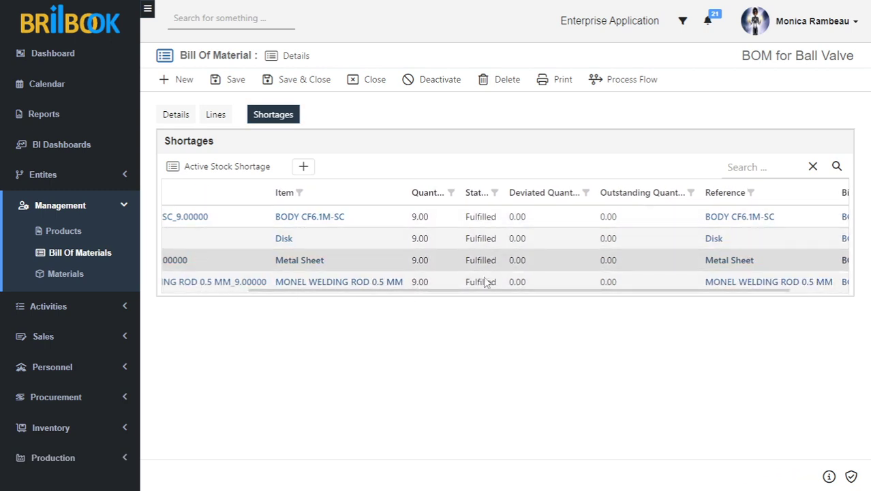
{"action": "scroll", "coordinate": [488, 296], "scroll_direction": "right", "scroll_amount": 3}
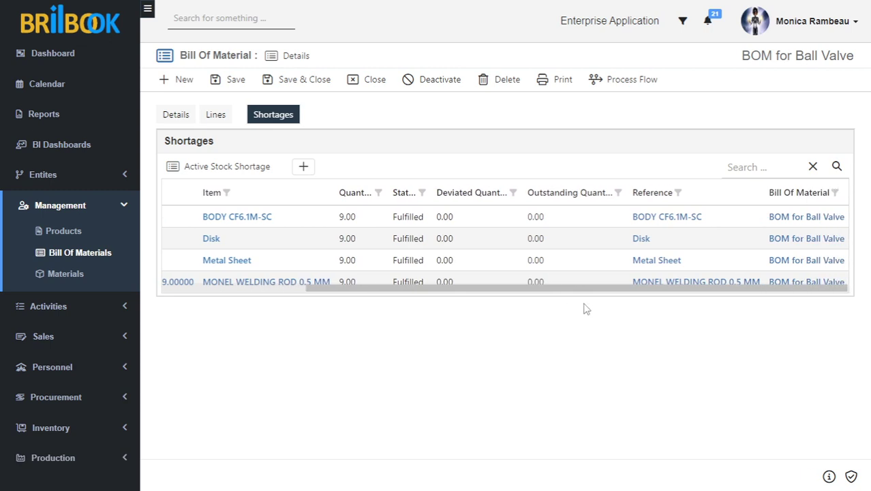
{"action": "scroll", "coordinate": [531, 311], "scroll_direction": "left", "scroll_amount": 7}
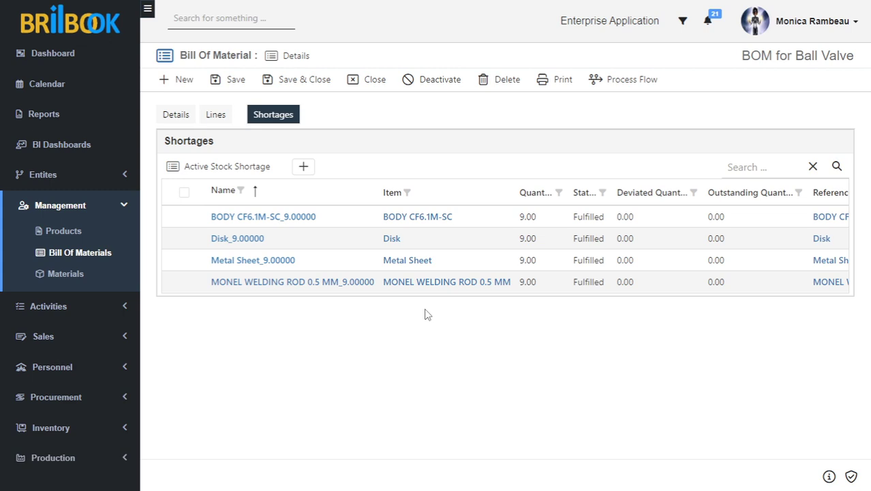
{"action": "left_click", "coordinate": [166, 122]}
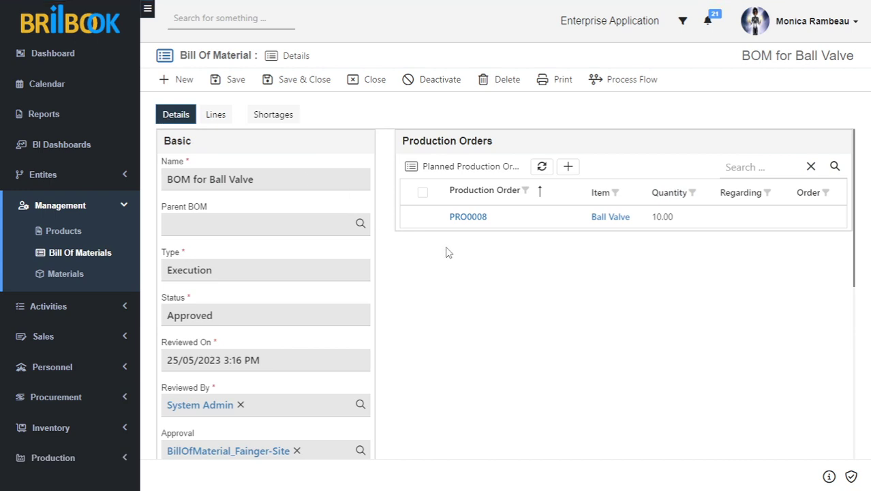
- Open production order PRO0008 and display its four operations
{"action": "left_click", "coordinate": [468, 217]}
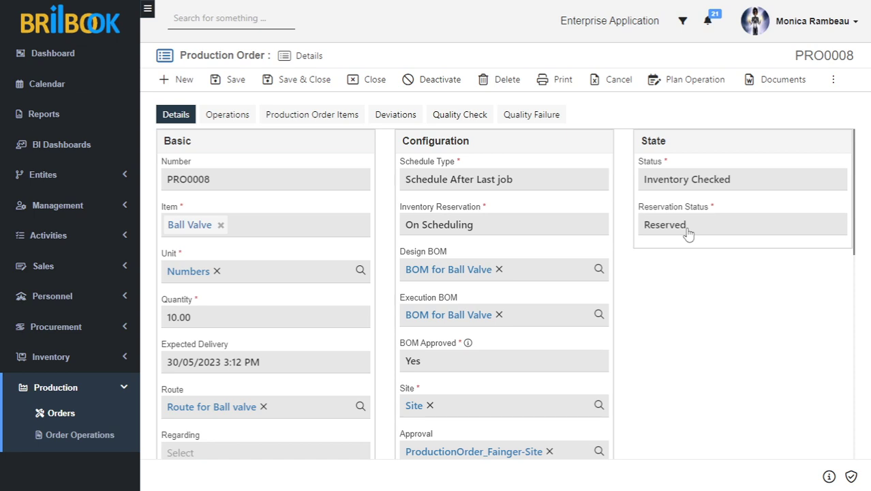
{"action": "left_click", "coordinate": [231, 120]}
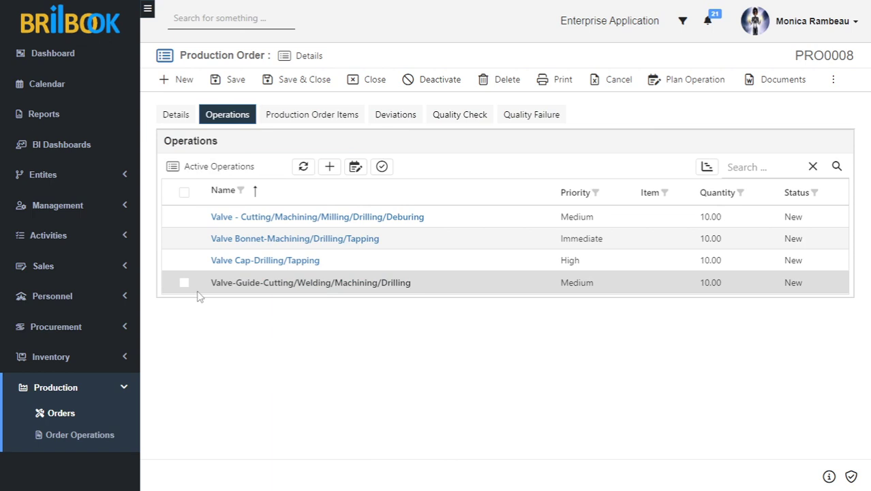
- Select all four PRO0008 operations and schedule them with Plan/Schedule
{"action": "left_click", "coordinate": [185, 196]}
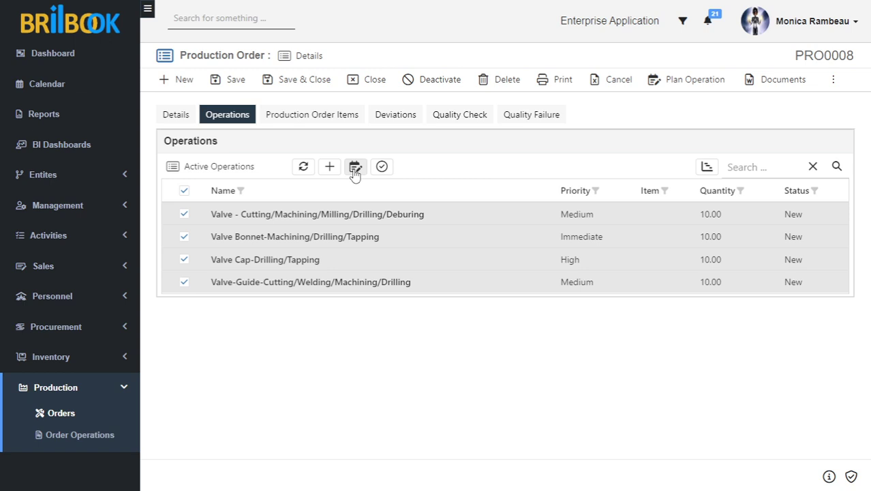
{"action": "left_click", "coordinate": [355, 167]}
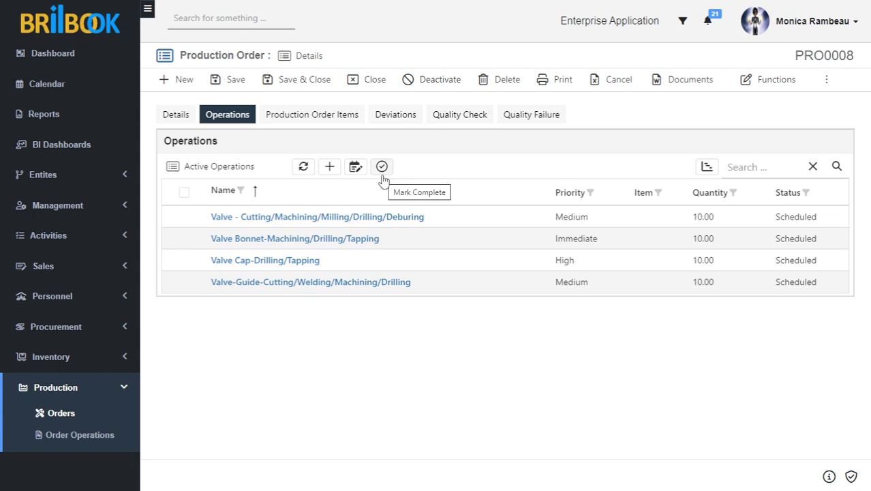
- Select all four PRO0008 operations and mark them Completed
{"action": "left_click", "coordinate": [184, 191]}
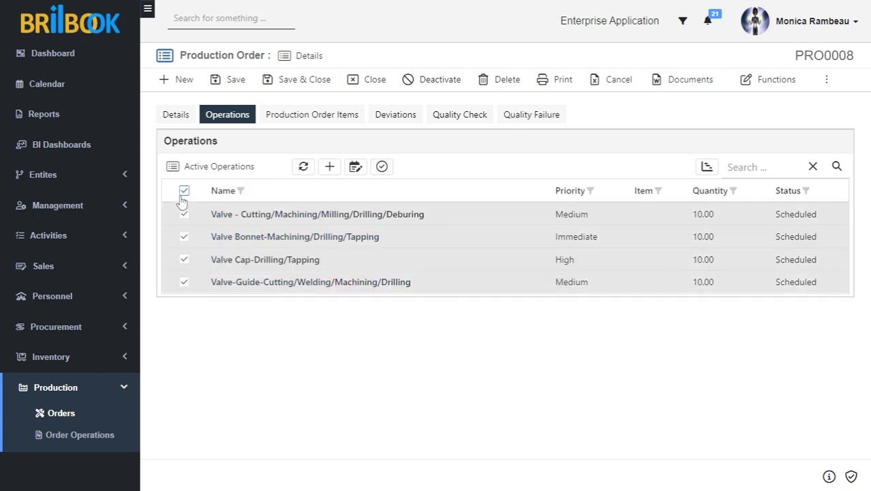
{"action": "left_click", "coordinate": [382, 171]}
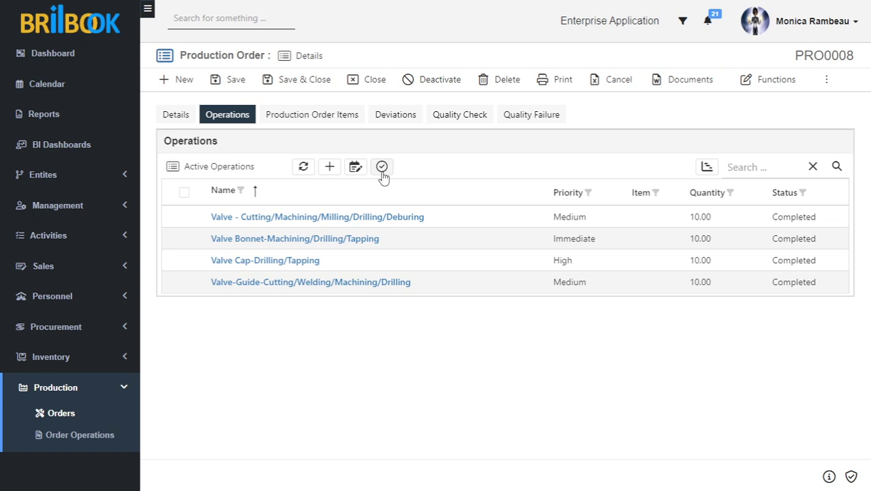
- Select all PRO0008 order items and mark them In-Progress
{"action": "left_click", "coordinate": [321, 124]}
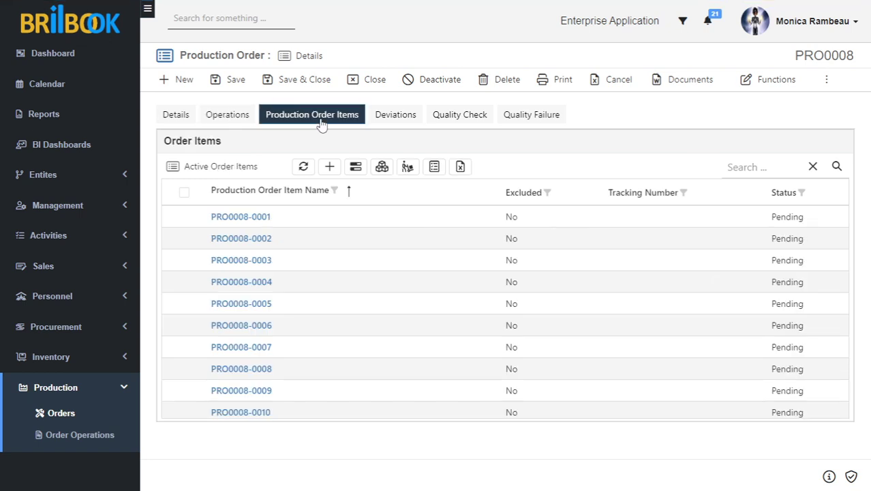
{"action": "scroll", "coordinate": [314, 299], "scroll_direction": "down", "scroll_amount": 1}
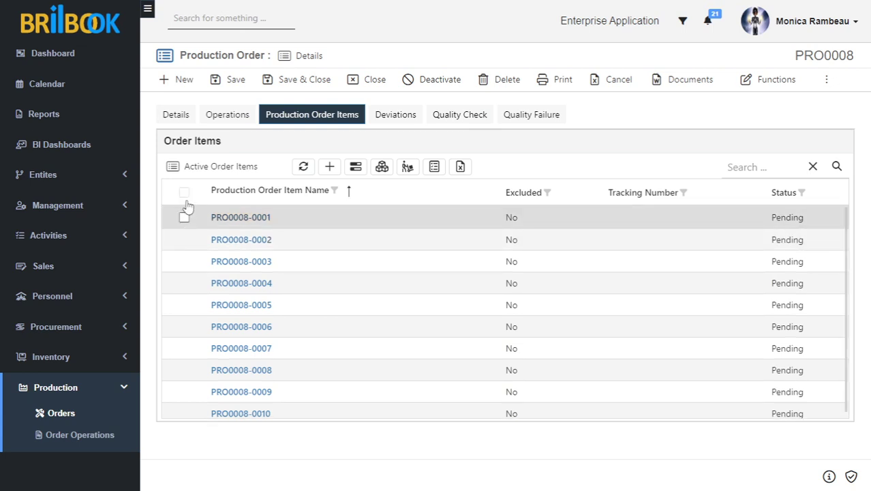
{"action": "left_click", "coordinate": [184, 192]}
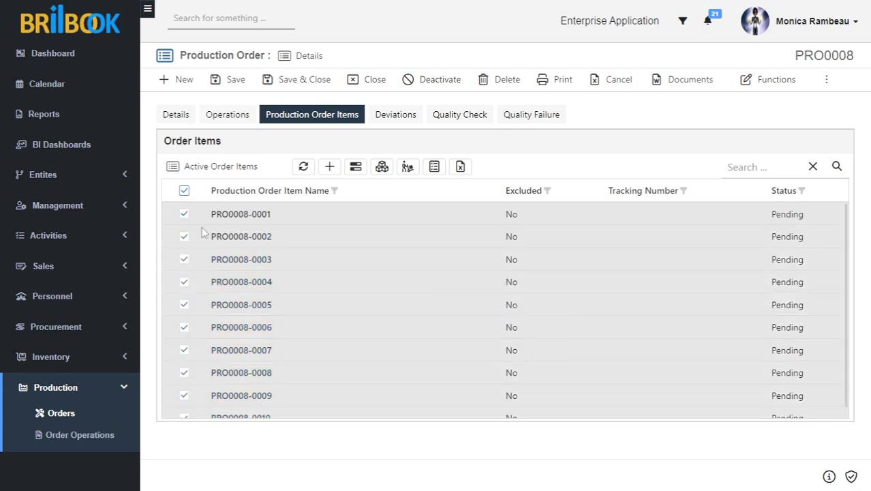
{"action": "left_click", "coordinate": [354, 171]}
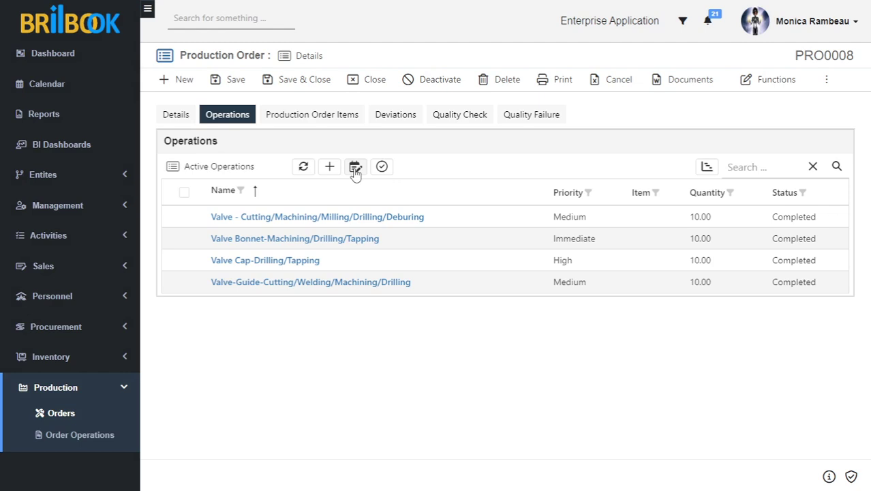
- Go back to PRO0008's item list, where PRO0008-0001 to PRO0008-0010 all show Started
{"action": "left_click", "coordinate": [327, 117]}
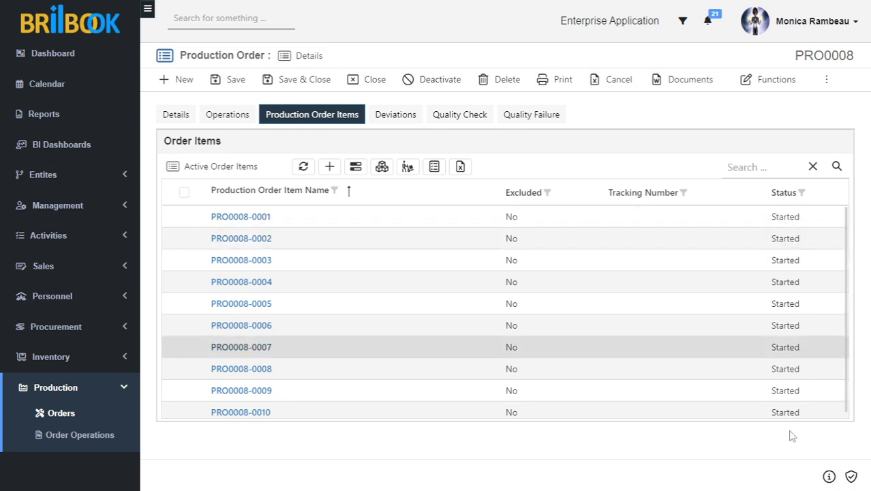
- Select all ten Started items, PRO0008-0001 to PRO0008-0010, ending with the select-all checkbox ticked
{"action": "left_click", "coordinate": [184, 194]}
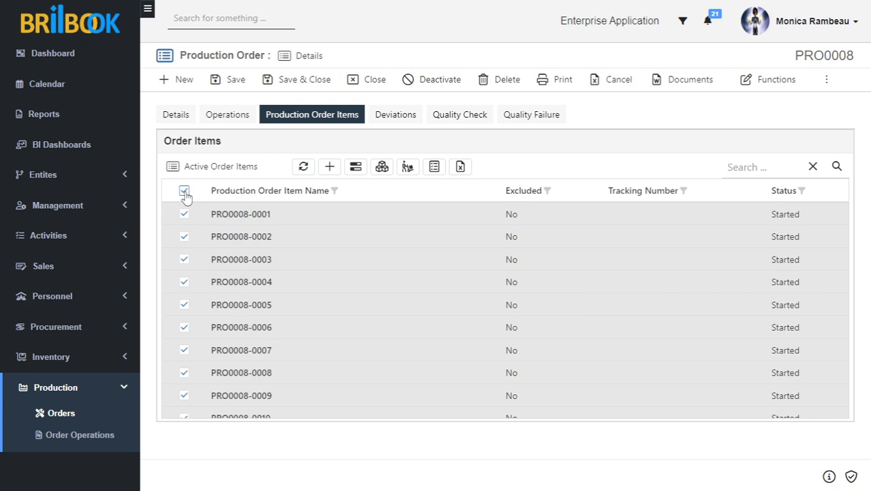
{"action": "left_click", "coordinate": [185, 193]}
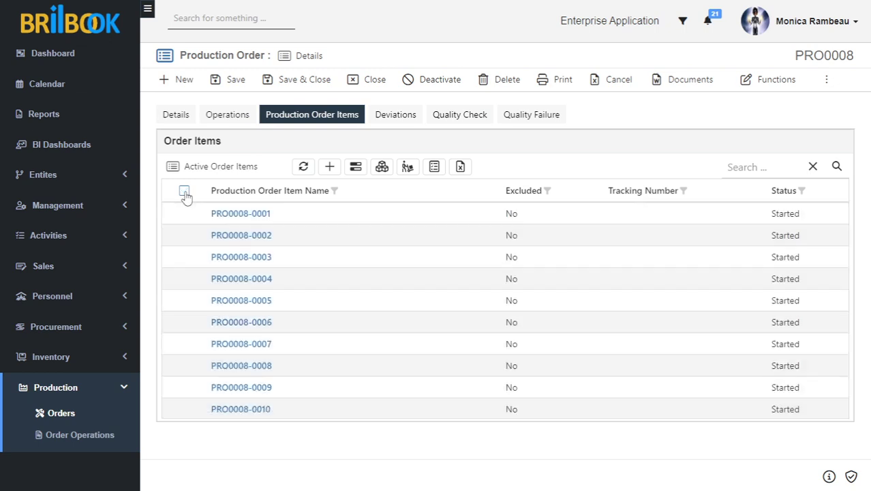
{"action": "left_click", "coordinate": [184, 213]}
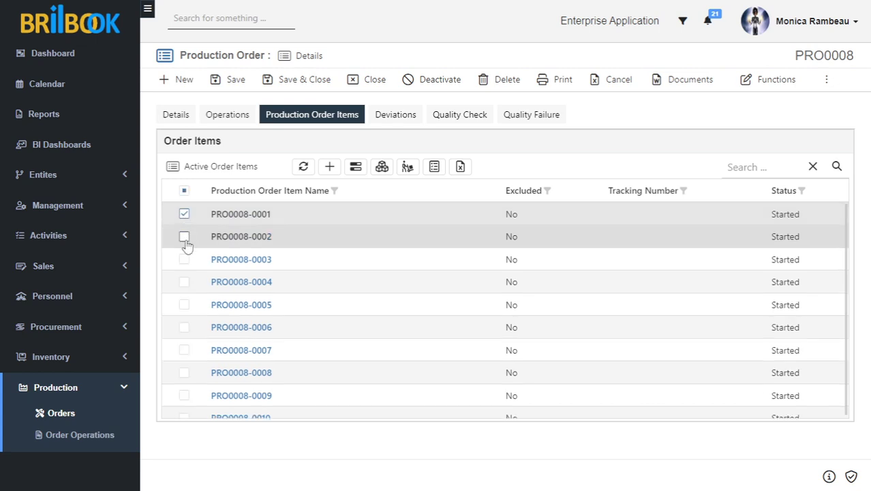
{"action": "left_click", "coordinate": [184, 235]}
{"action": "left_click", "coordinate": [184, 261]}
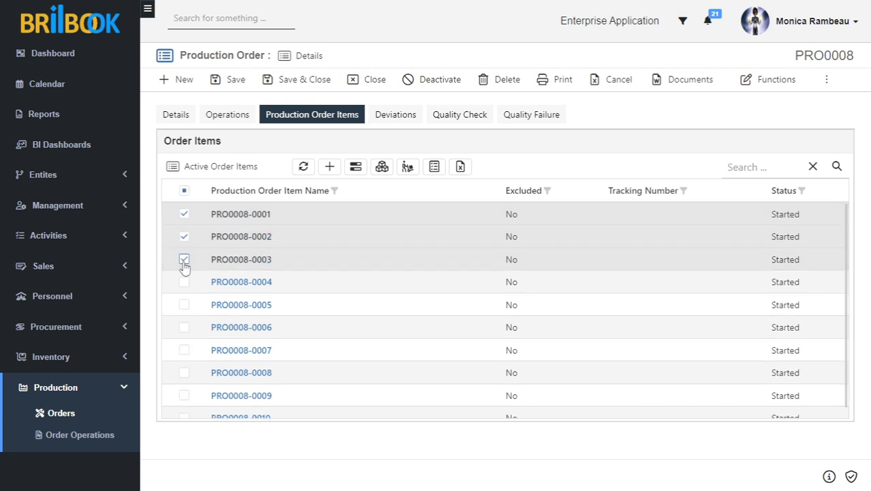
{"action": "left_click", "coordinate": [184, 281]}
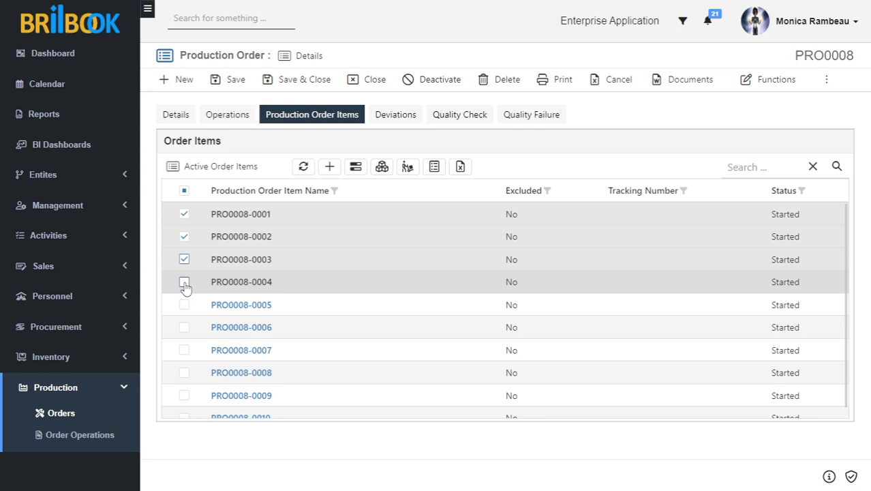
{"action": "left_click", "coordinate": [184, 236]}
{"action": "left_click", "coordinate": [184, 191]}
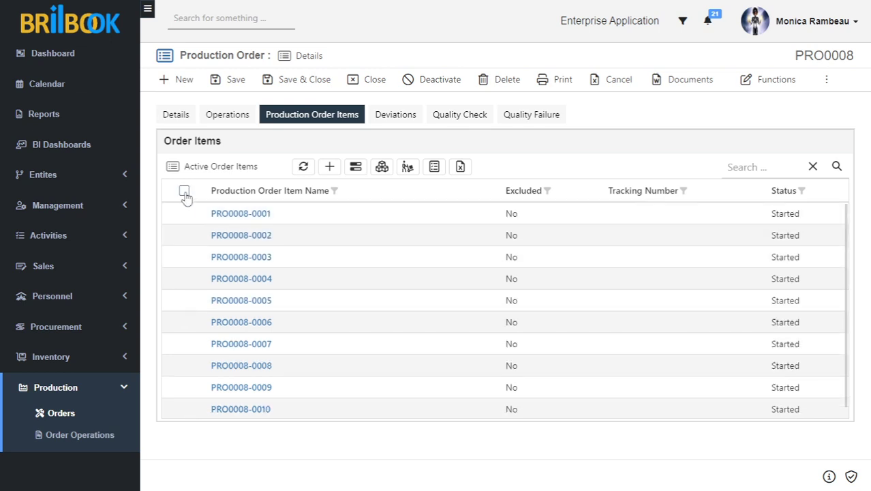
{"action": "left_click", "coordinate": [184, 191]}
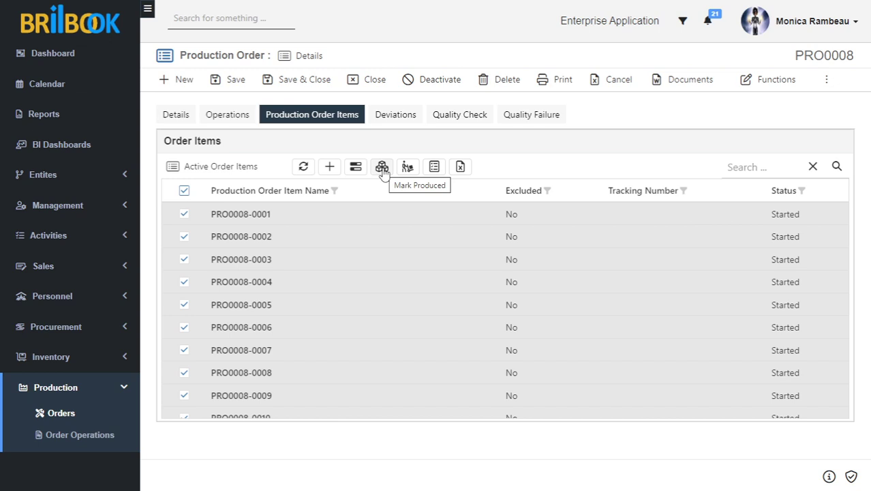
- Mark all ten selected PRO0008 order items as produced
{"action": "left_click", "coordinate": [381, 169]}
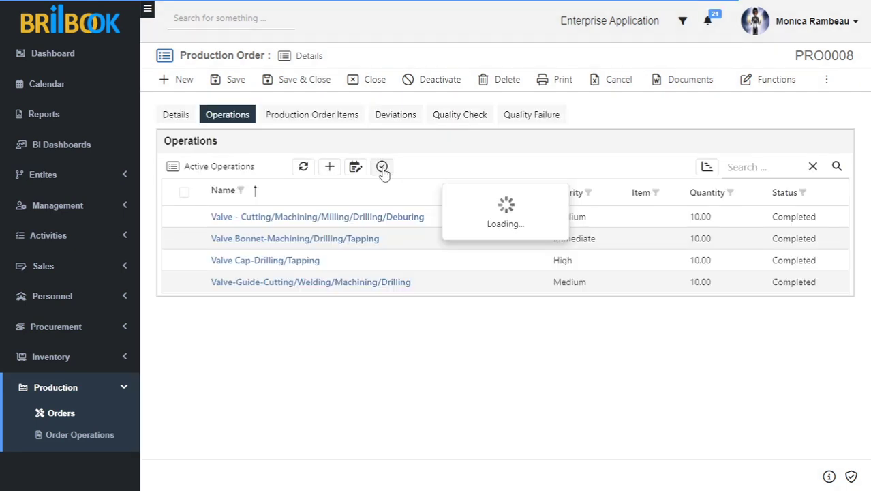
- Verify all ten items read Completed, then view order details showing Production Completed
{"action": "left_click", "coordinate": [338, 113]}
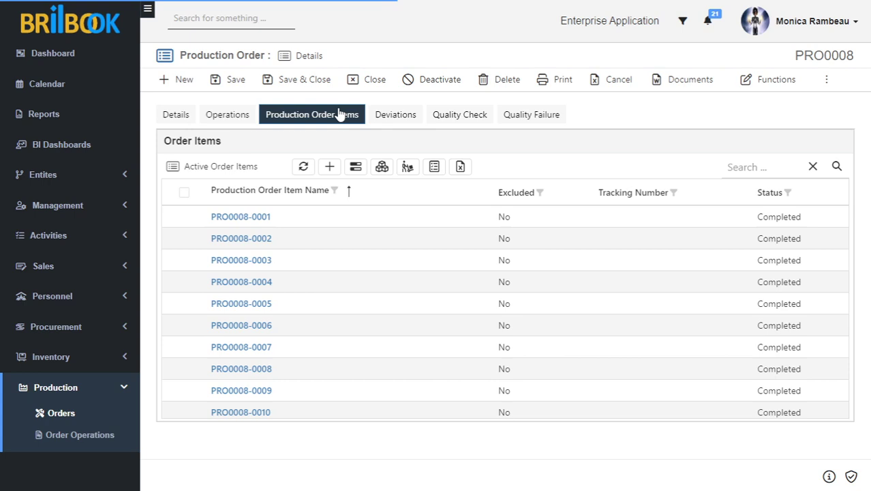
{"action": "scroll", "coordinate": [345, 265], "scroll_direction": "down", "scroll_amount": 1}
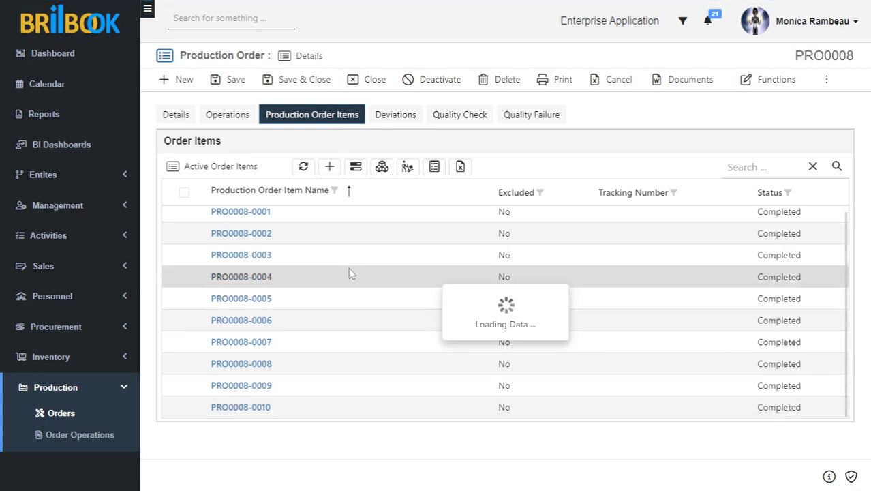
{"action": "scroll", "coordinate": [348, 273], "scroll_direction": "up", "scroll_amount": 1}
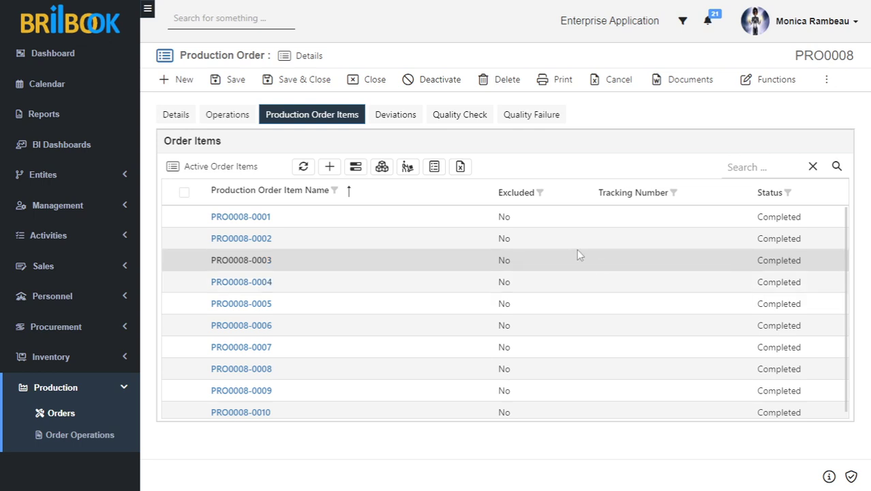
{"action": "left_click", "coordinate": [181, 122]}
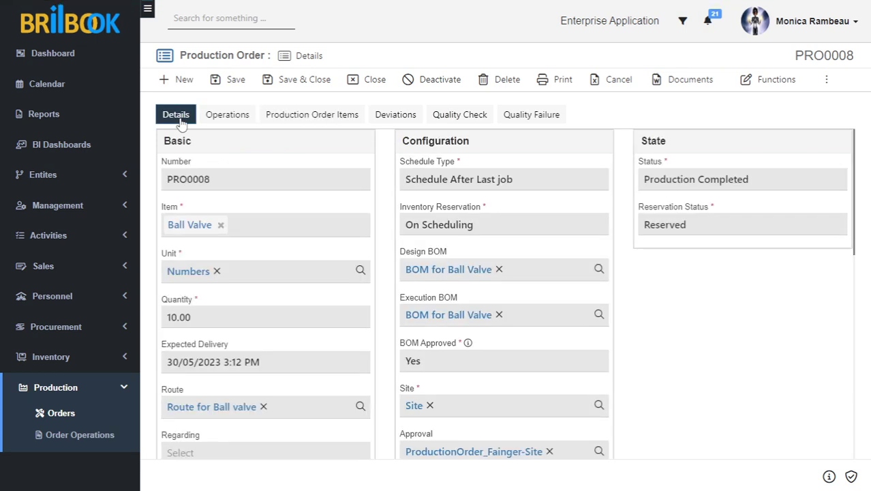